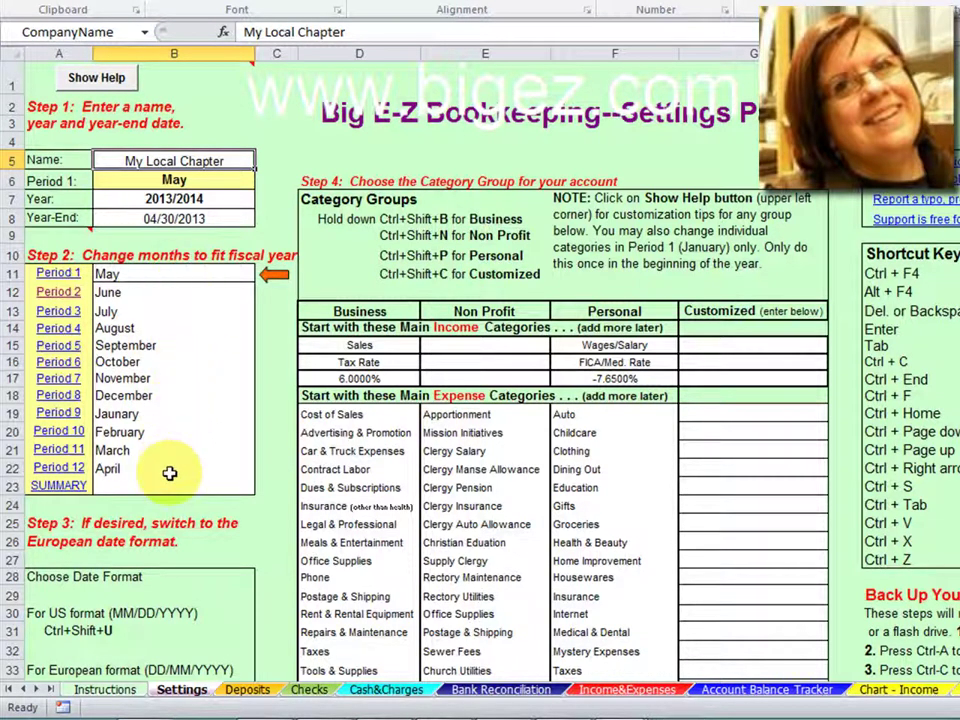
# - Hide columns I and J, the gross amount and optional tax rate, on the Deposits sheet and view the remaining income categories
pyautogui.click(247, 690)
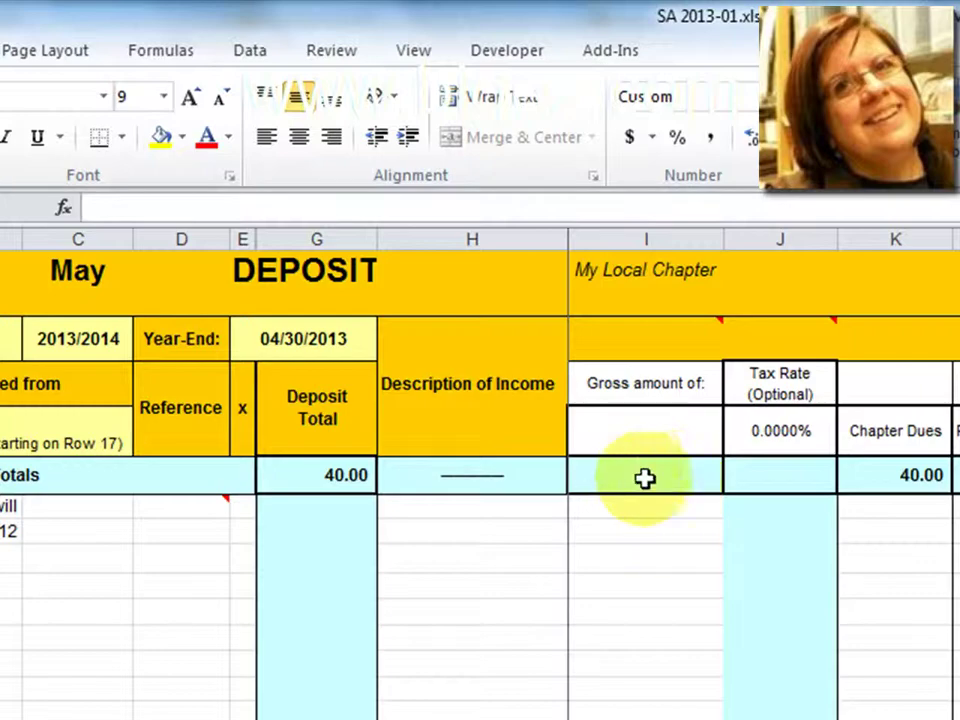
pyautogui.click(778, 482)
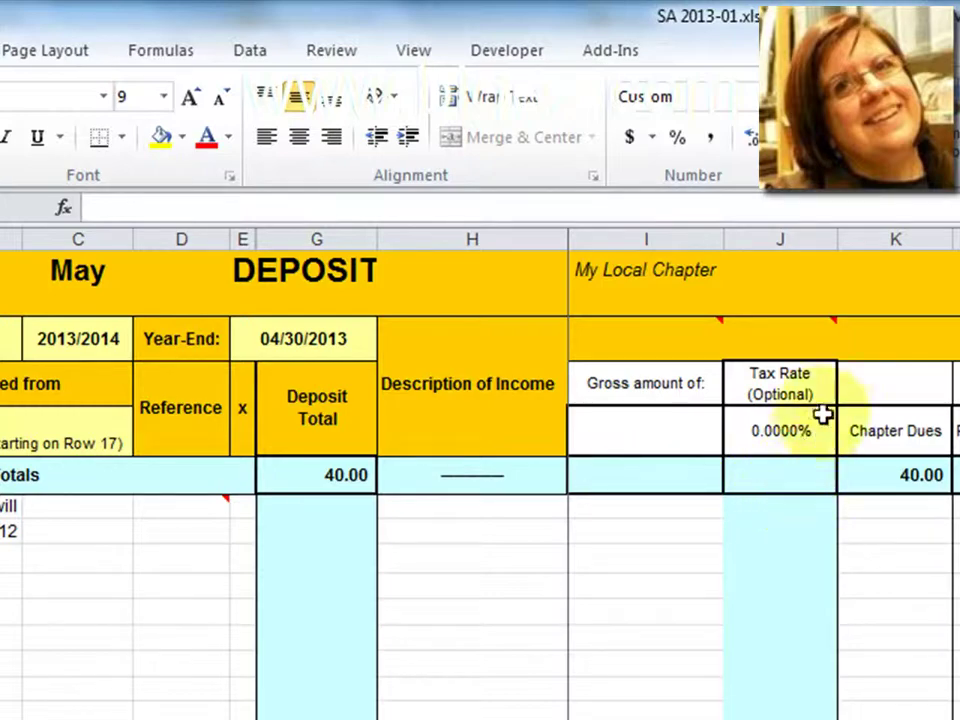
pyautogui.moveTo(838, 239); pyautogui.dragTo(568, 269)
pyautogui.moveTo(665, 148); pyautogui.dragTo(666, 149)
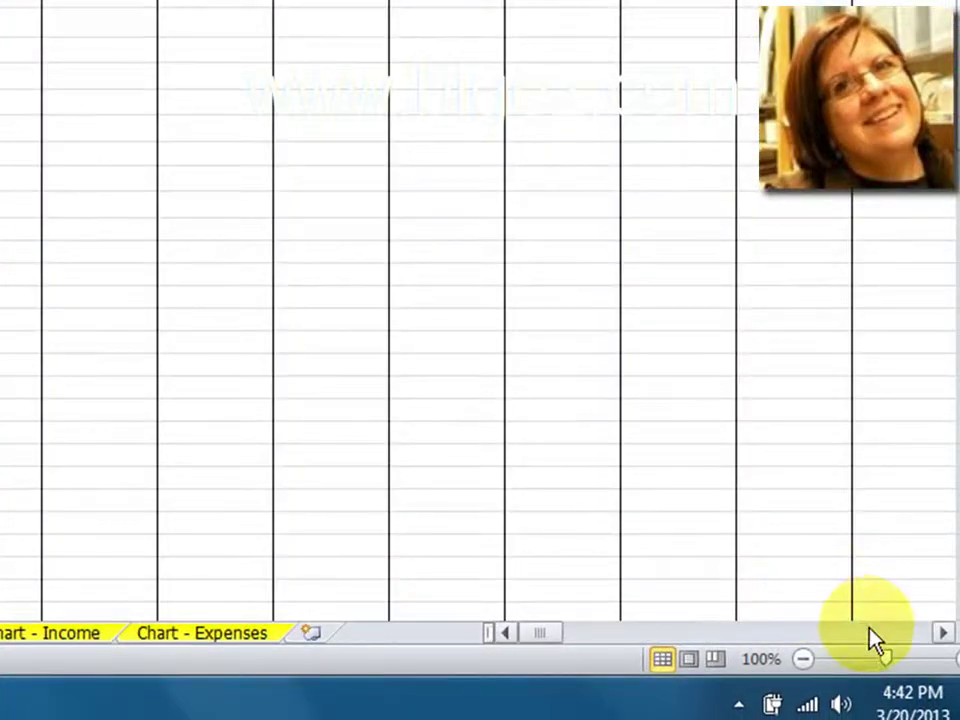
pyautogui.click(868, 632)
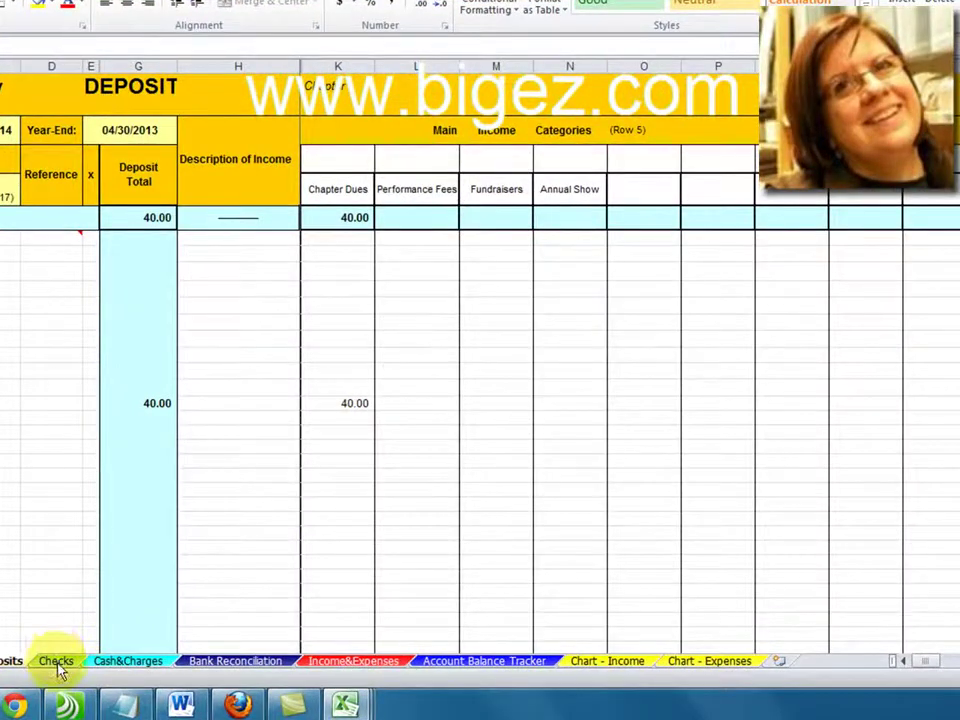
# - Mark the US Post Office stamps purchase as cash by entering "c" in cell E18 of the Cash&Charges sheet
pyautogui.click(56, 661)
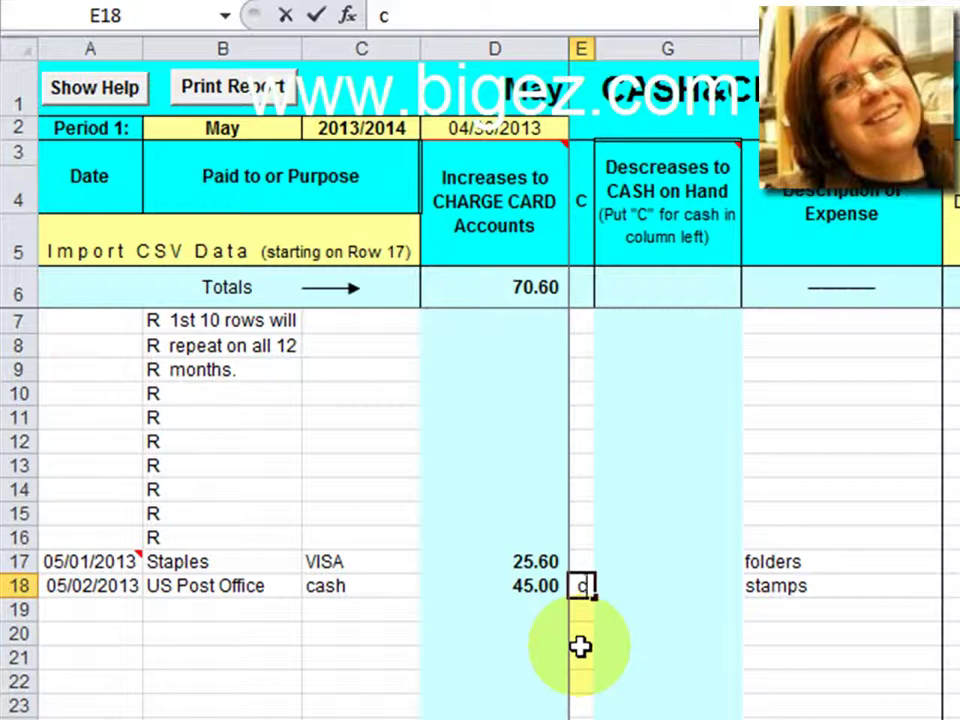
pyautogui.press('Return')
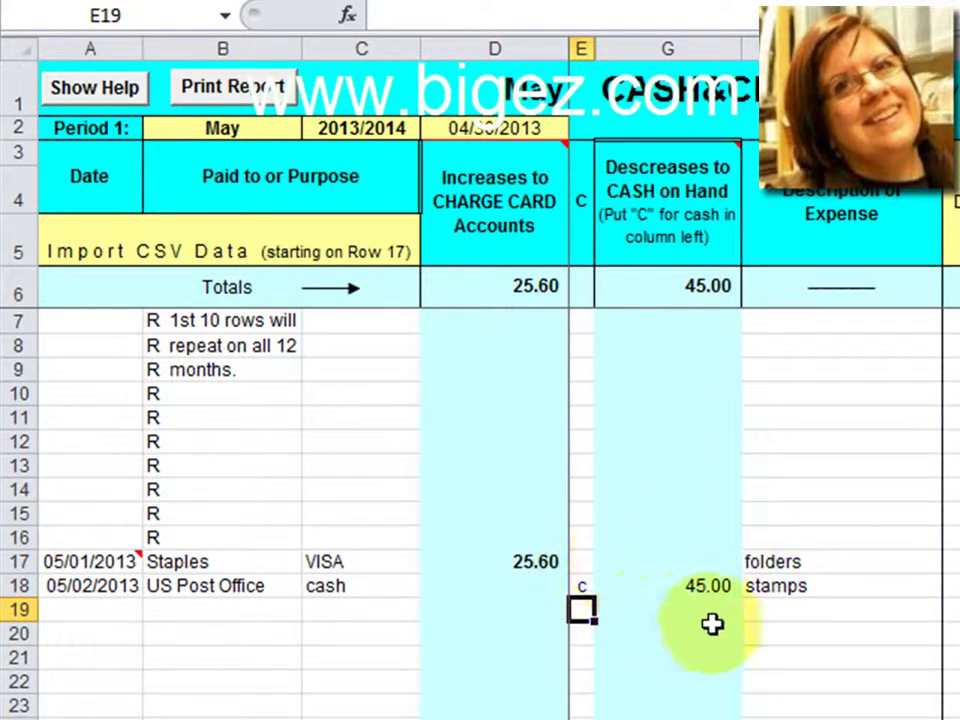
# - Review the May Account Balance Tracker from the credit card and cash entries through to liabilities and owners equity
pyautogui.moveTo(689, 218)
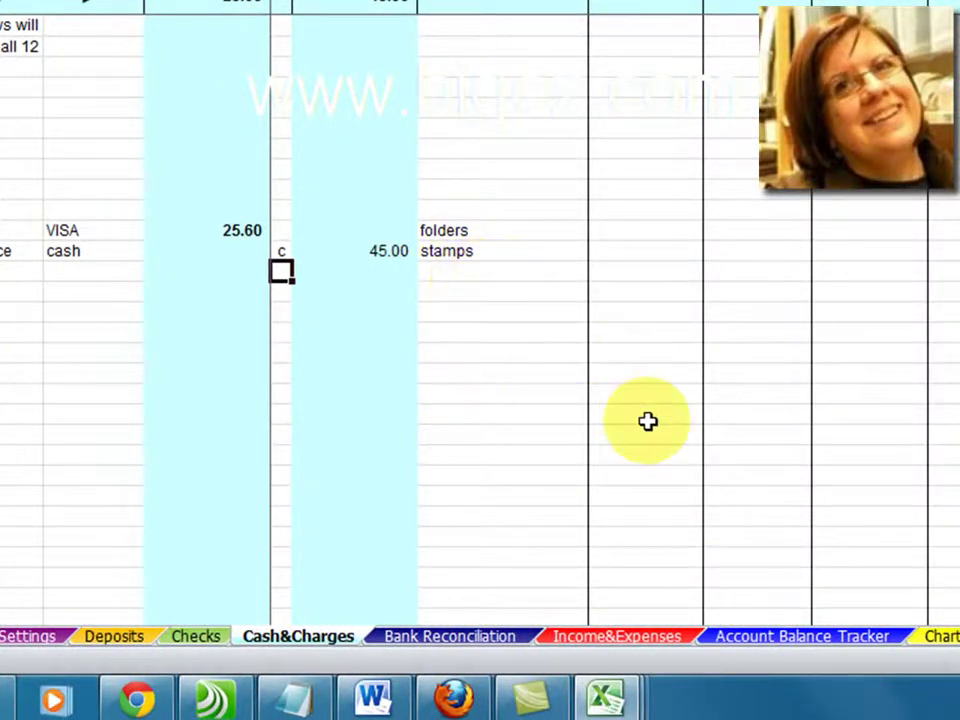
pyautogui.click(822, 640)
pyautogui.scroll(5, 821, 610)
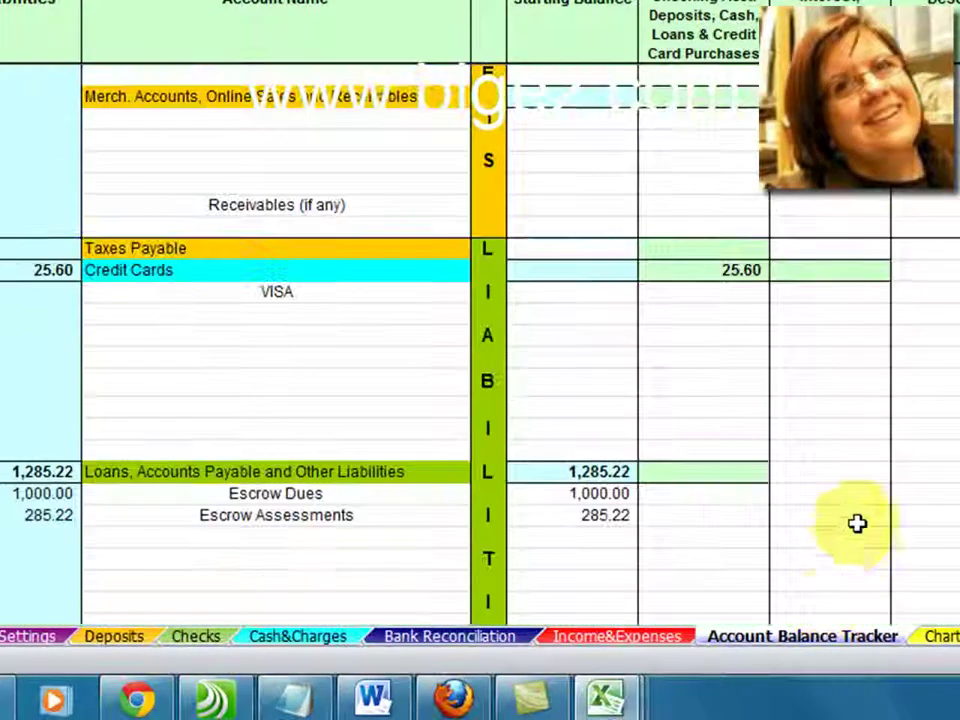
pyautogui.scroll(10, 857, 524)
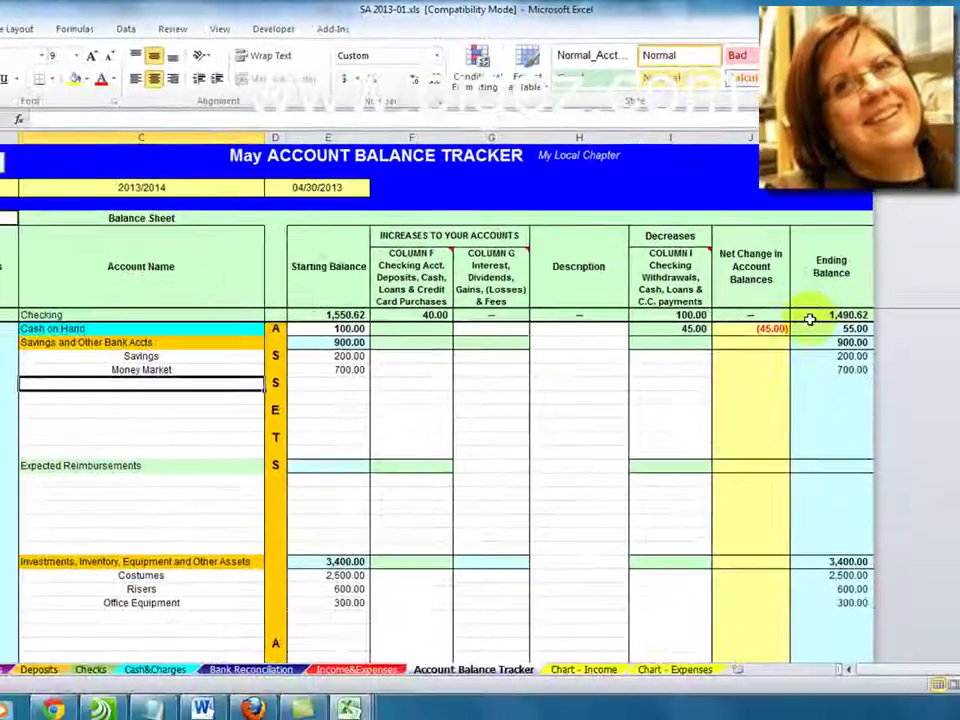
pyautogui.scroll(-8, 860, 320)
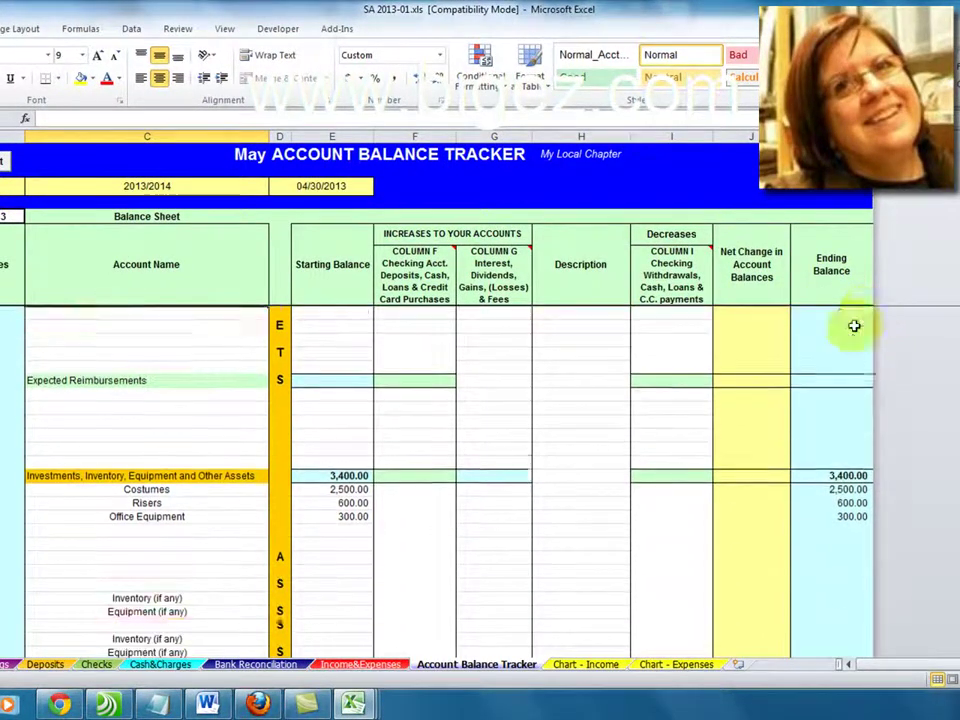
pyautogui.scroll(-5, 765, 393)
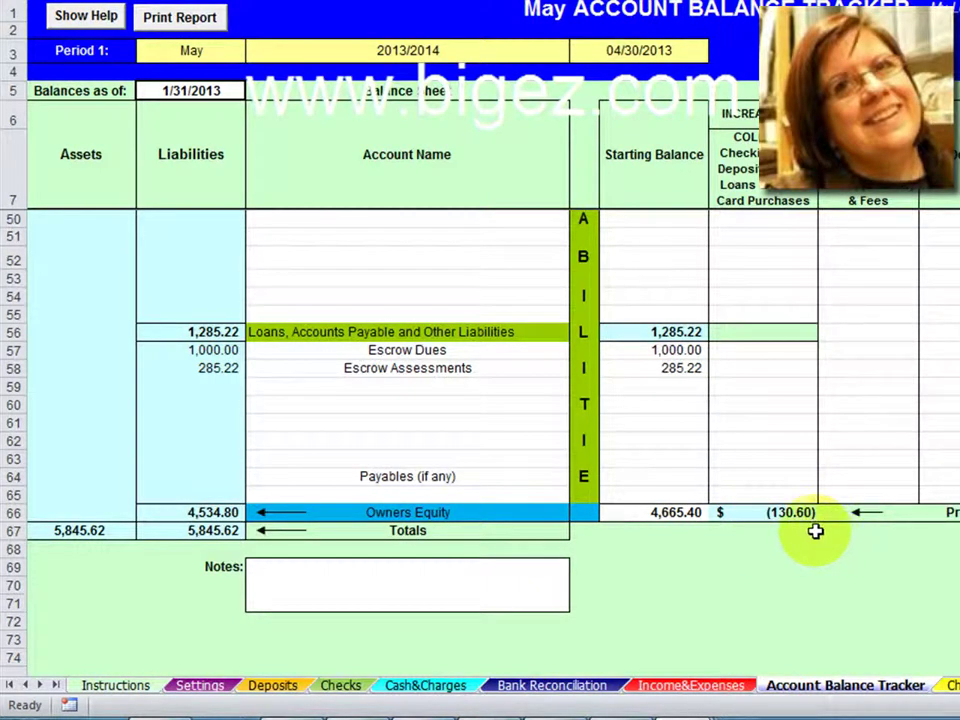
# - Review May's actual versus budgeted amounts on the Income&Expenses sheet, from income down to the monthly net total
pyautogui.click(688, 688)
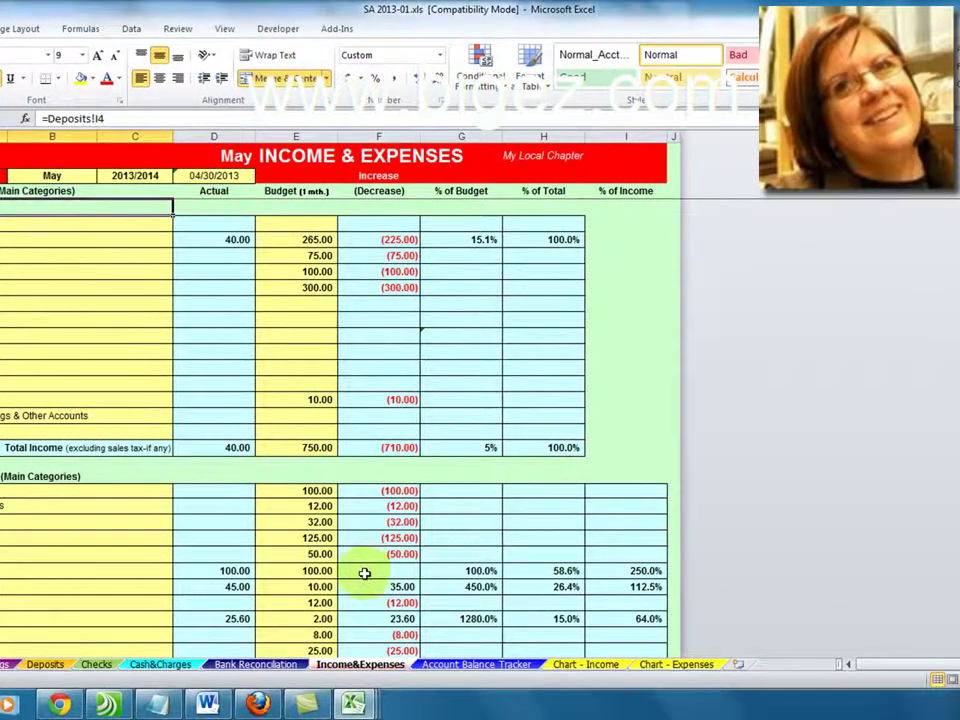
pyautogui.scroll(-5, 364, 573)
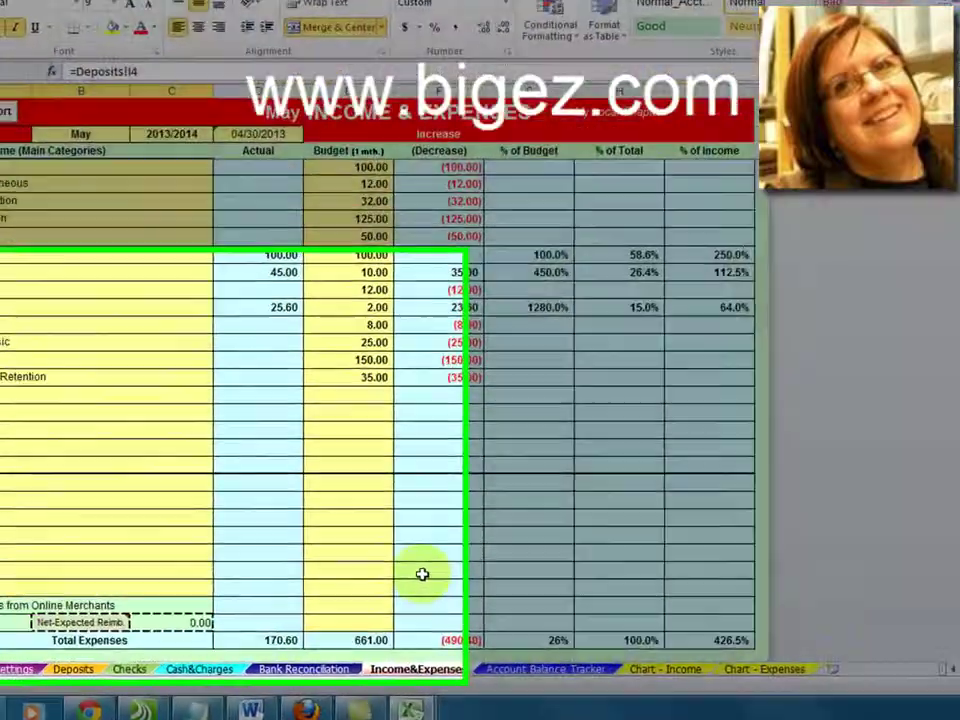
pyautogui.scroll(-1, 422, 574)
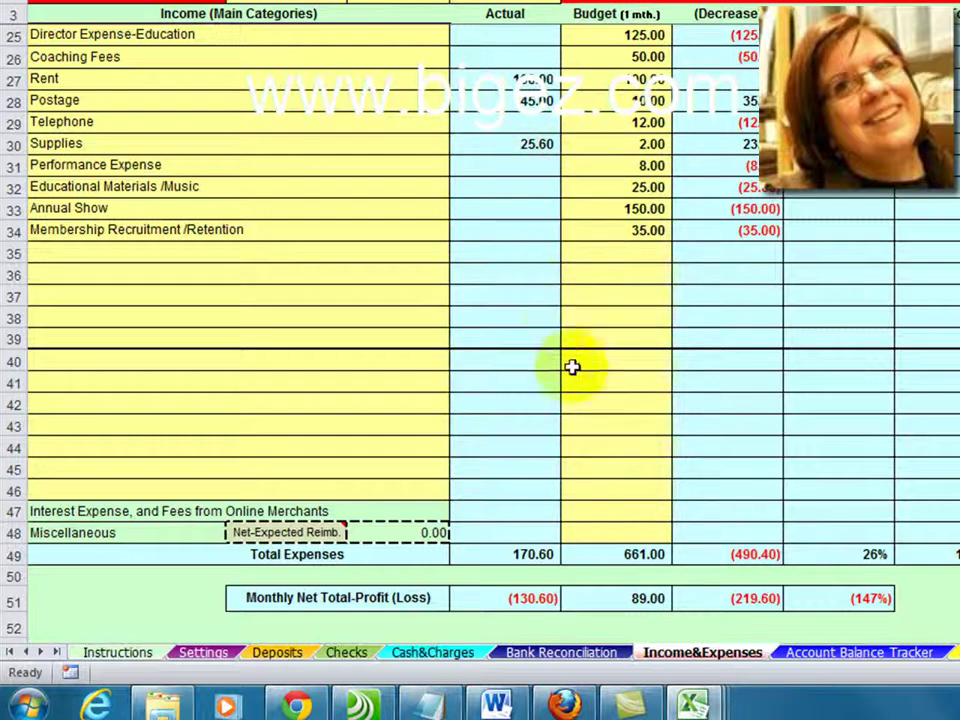
# - Mark the 05/01/2013 deposit as cleared with "x" in cell E17 of the Deposits sheet, and return to the bank reconciliation
pyautogui.click(565, 655)
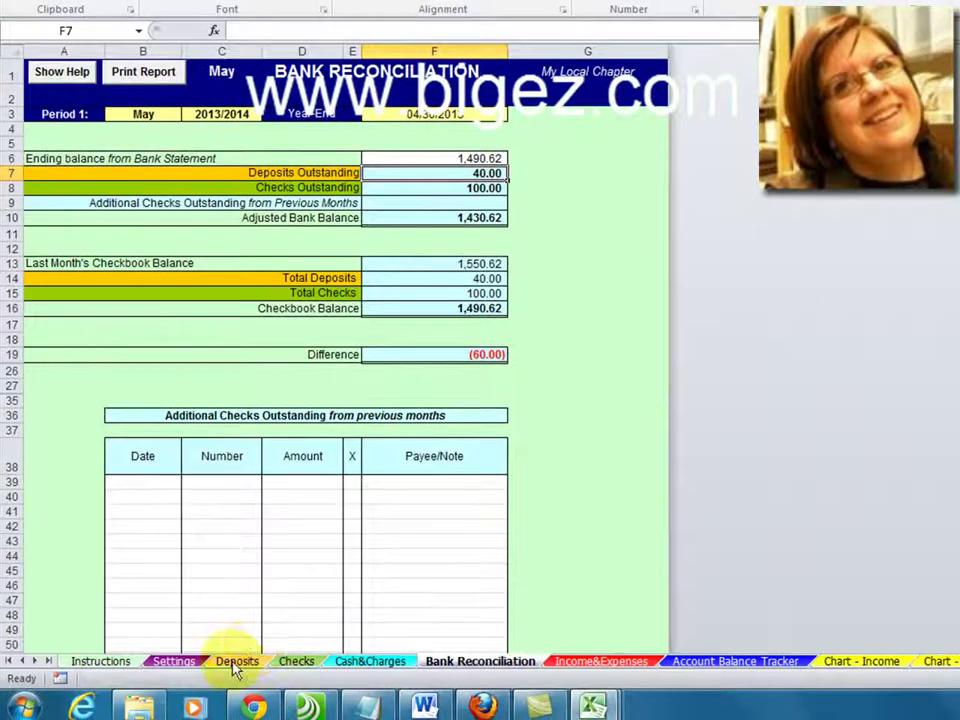
pyautogui.click(236, 661)
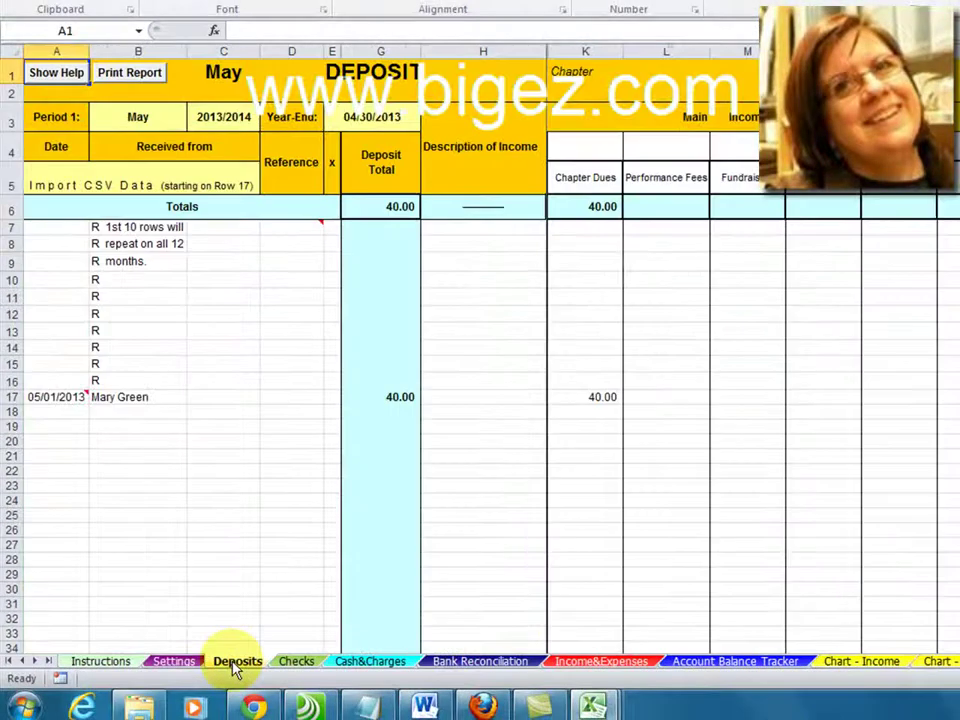
pyautogui.click(331, 397)
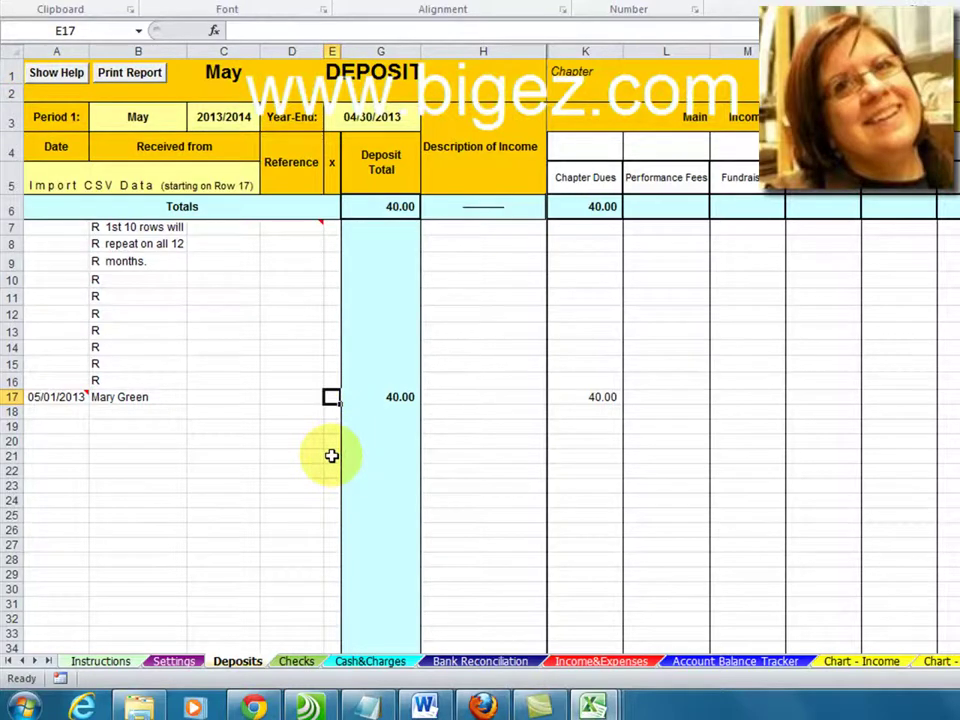
pyautogui.write('x')
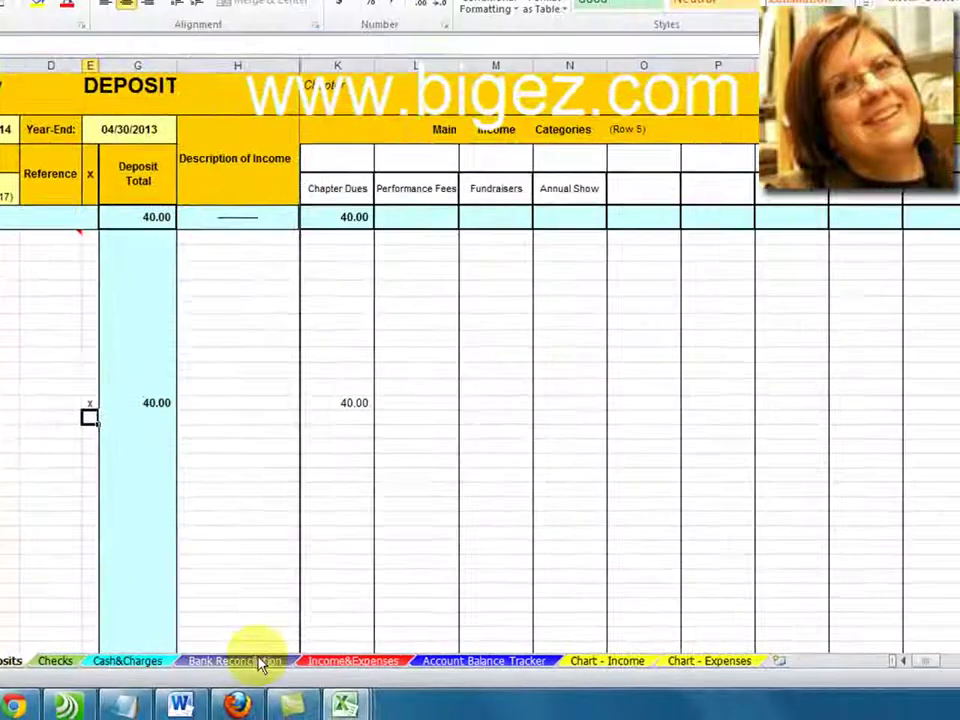
pyautogui.click(810, 665)
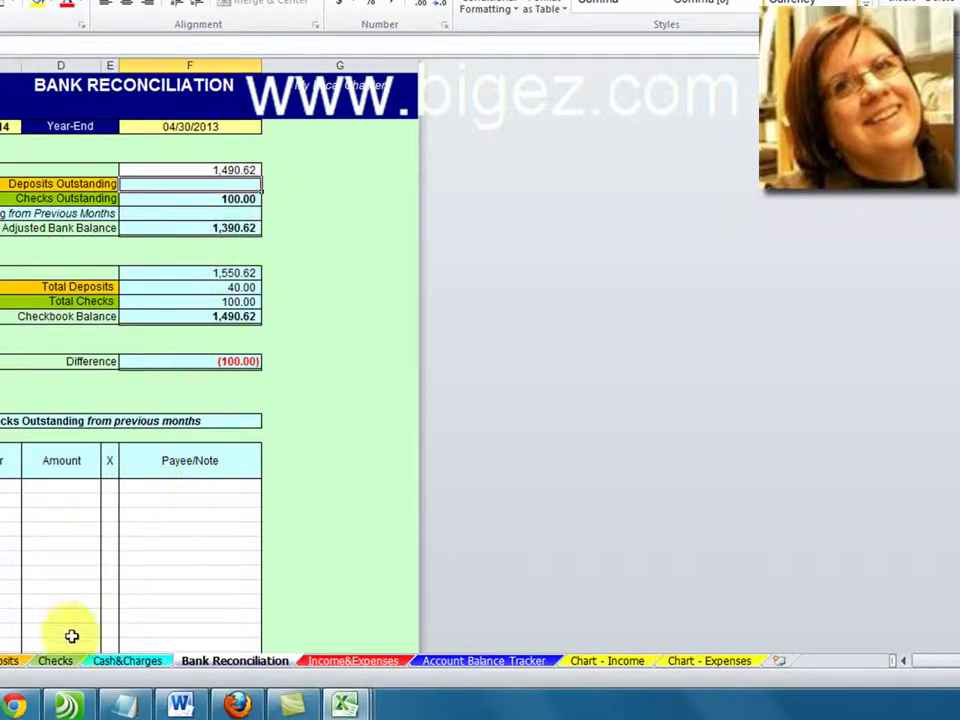
# - Mark the monthly rent check as cleared with "x" in cell E18 of the Checks sheet, and return to the bank reconciliation
pyautogui.click(56, 662)
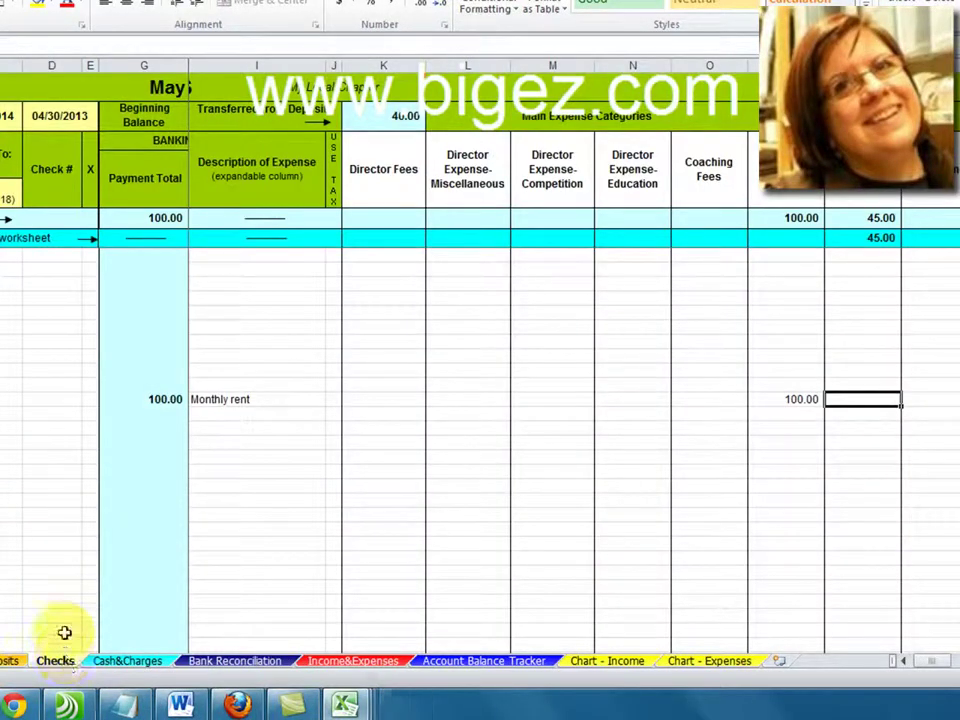
pyautogui.click(89, 399)
pyautogui.write('x')
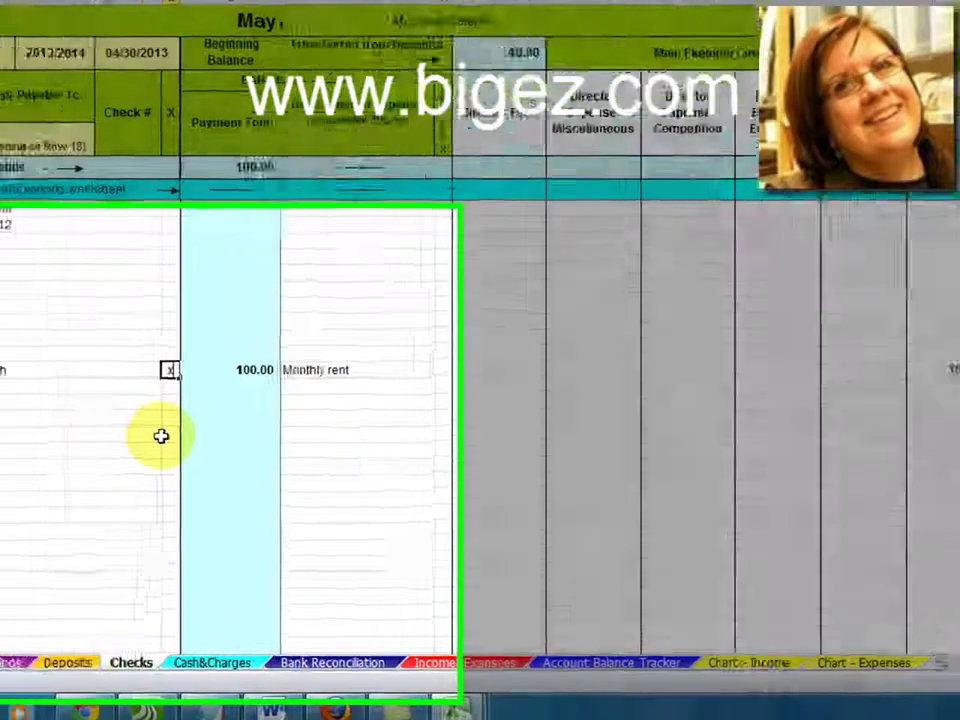
pyautogui.press('Return')
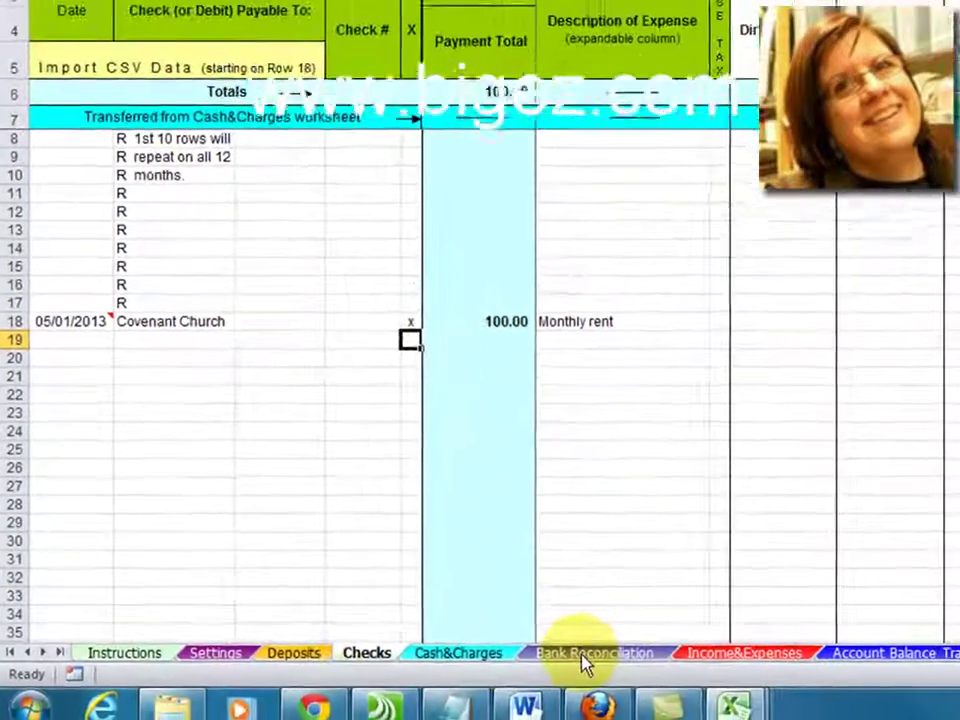
pyautogui.click(766, 671)
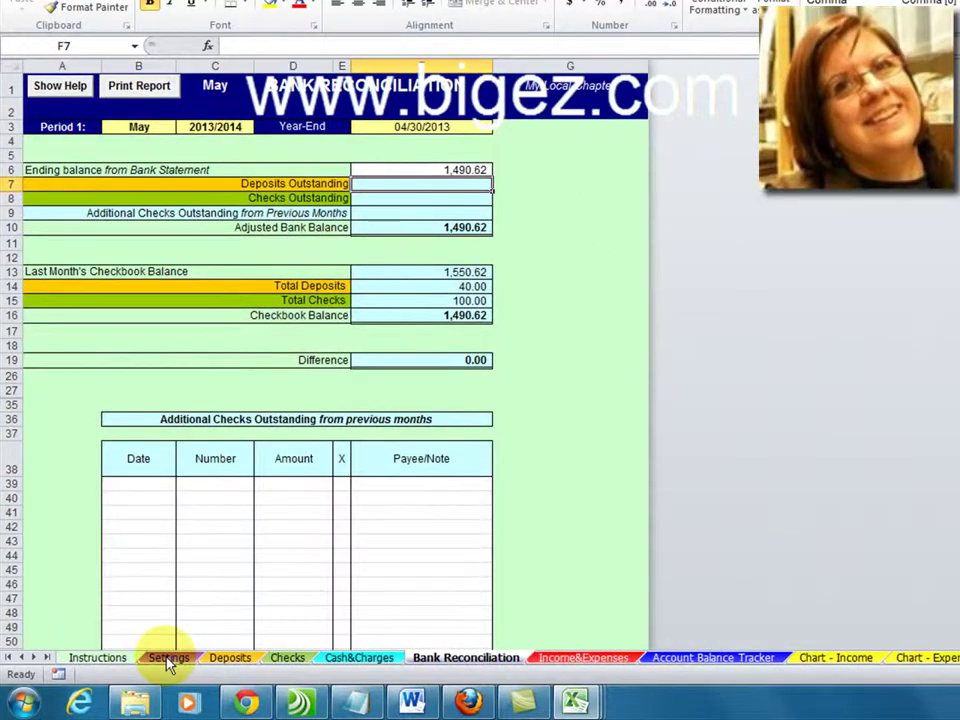
# - Open the year-to-date summary workbook through the SUMMARY link on the Settings sheet and go to its own Settings page
pyautogui.click(168, 658)
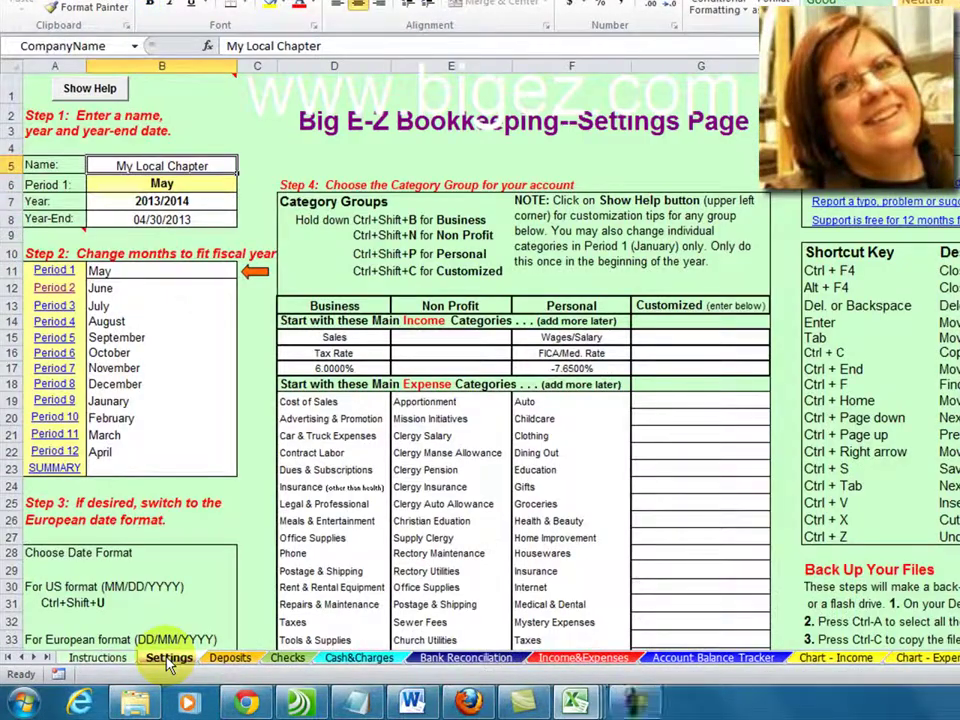
pyautogui.click(53, 472)
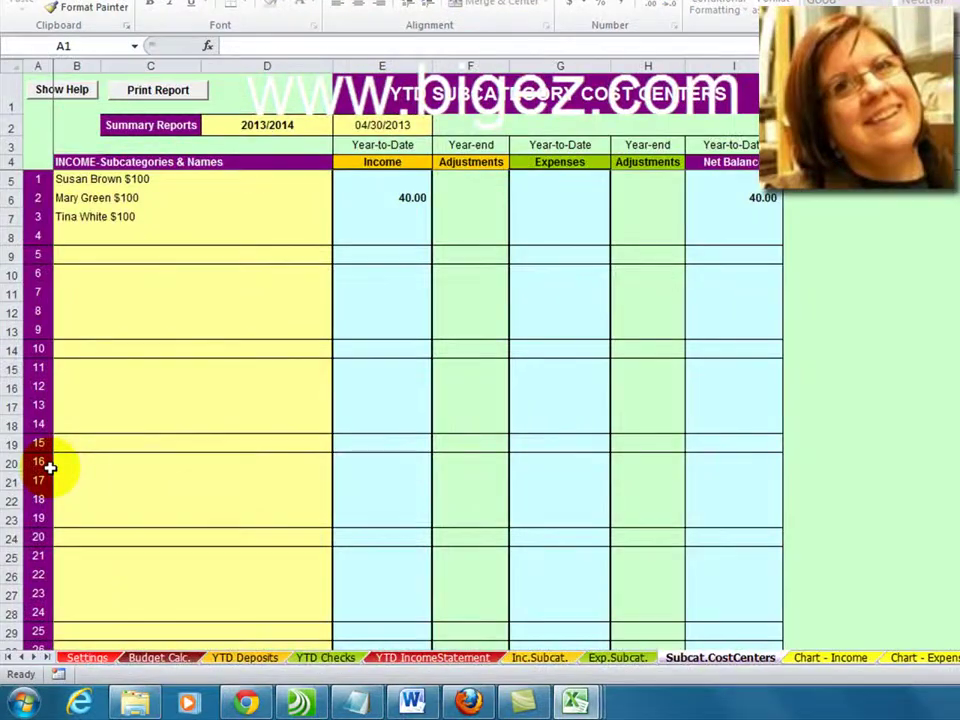
pyautogui.click(50, 467)
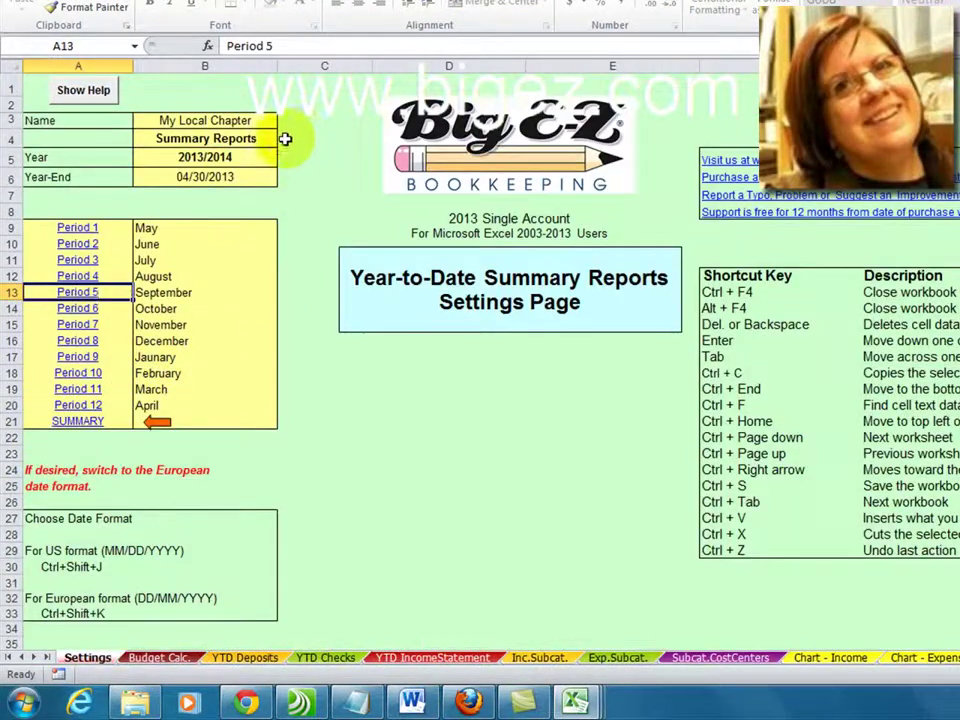
# - Review the monthly income and expense budgets by category on the Budget Calc. sheet, including both totals
pyautogui.click(155, 660)
pyautogui.scroll(3, 355, 415)
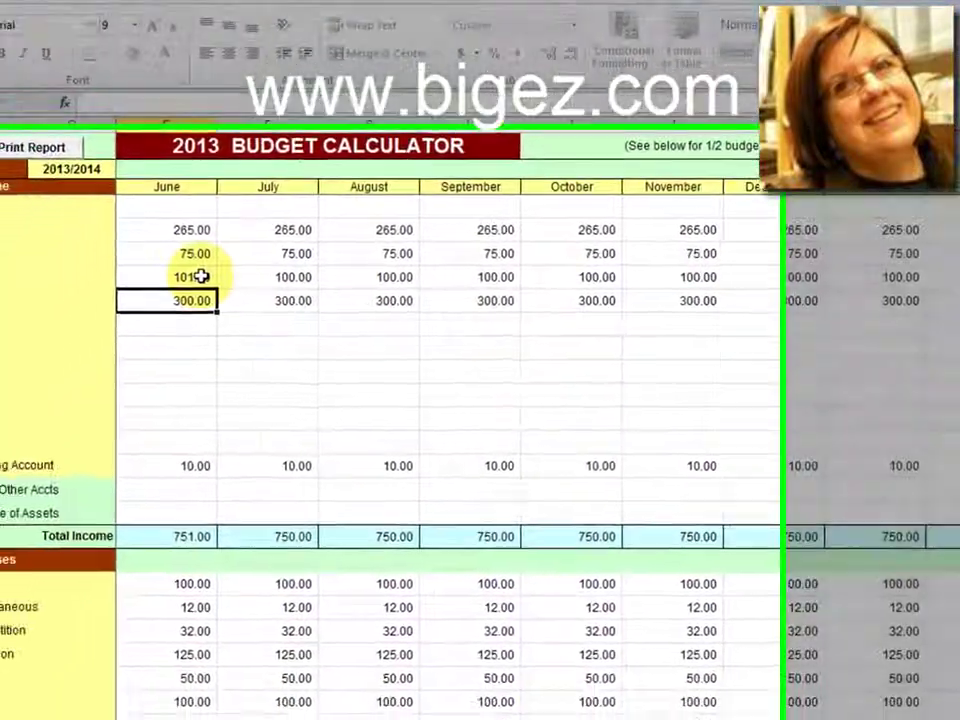
pyautogui.click(322, 204)
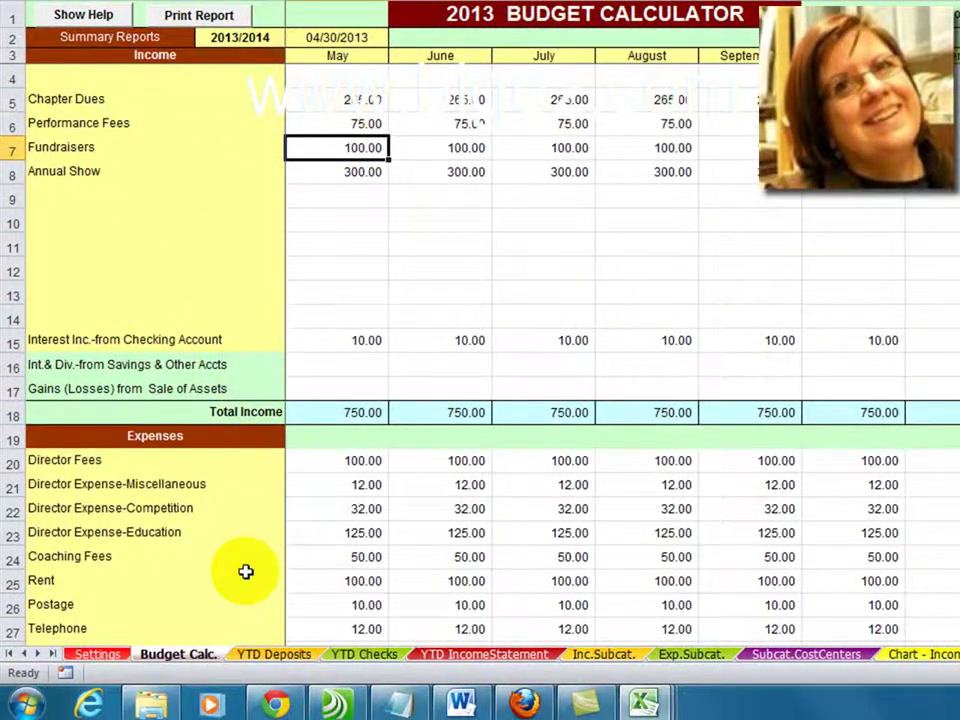
pyautogui.scroll(-2, 251, 573)
pyautogui.scroll(-5, 260, 581)
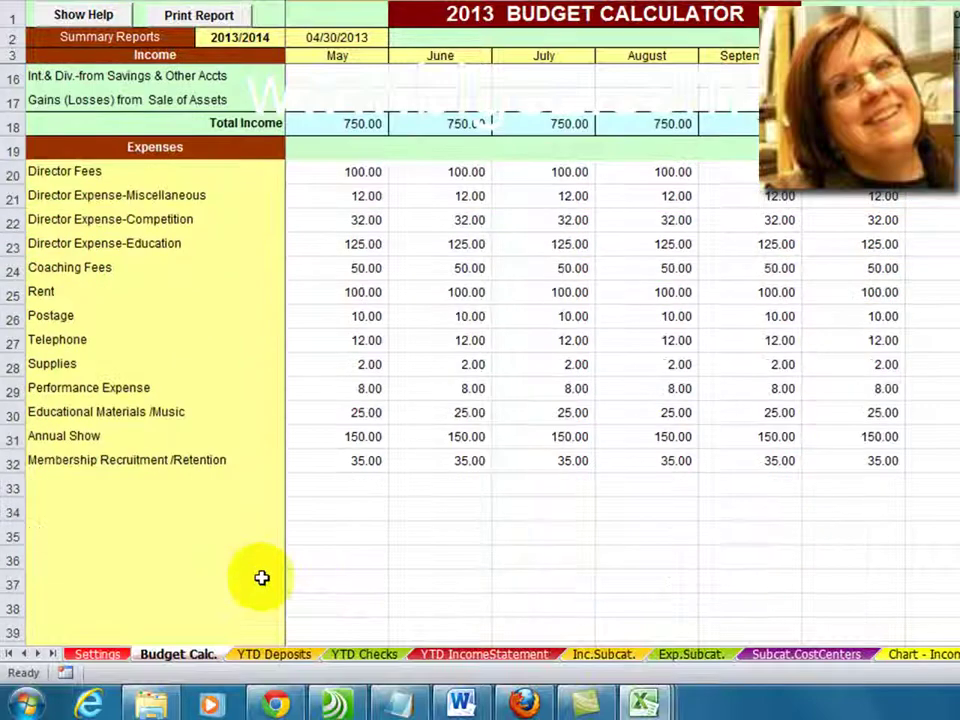
pyautogui.scroll(-1, 263, 574)
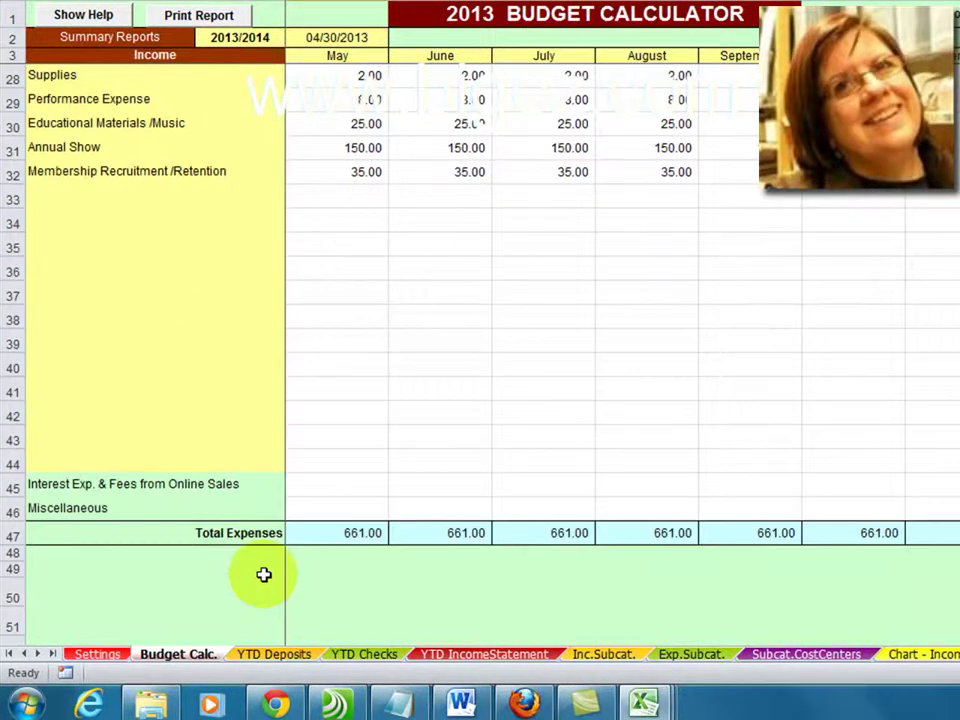
pyautogui.scroll(8, 263, 574)
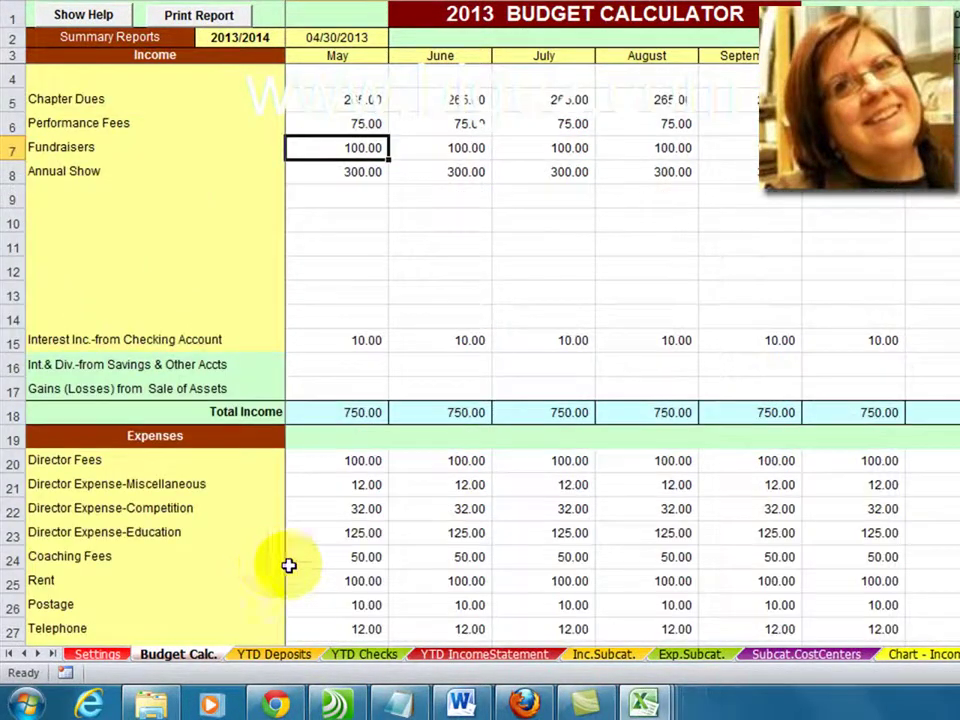
# - Review the year-to-date deposits, checks and income statement, followed by the income subcategories sheet
pyautogui.click(272, 655)
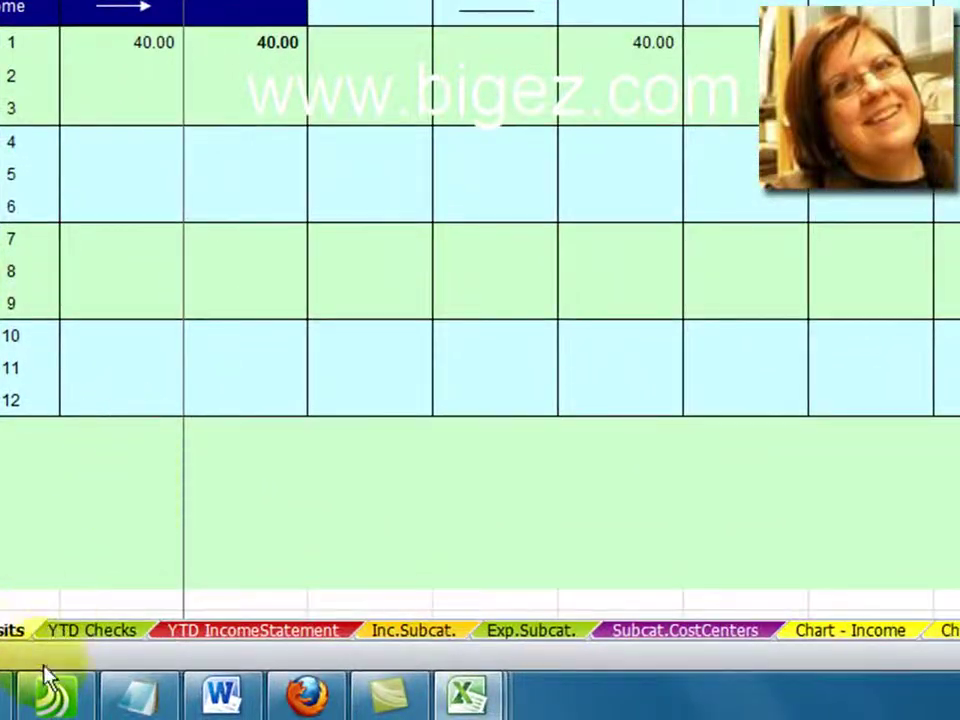
pyautogui.click(94, 638)
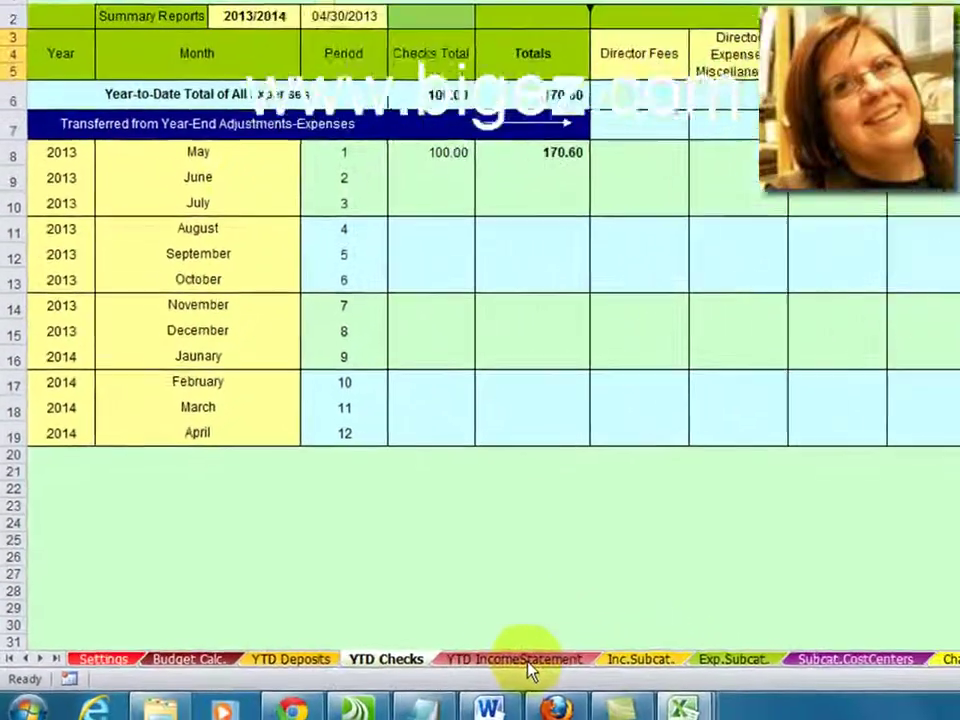
pyautogui.click(528, 662)
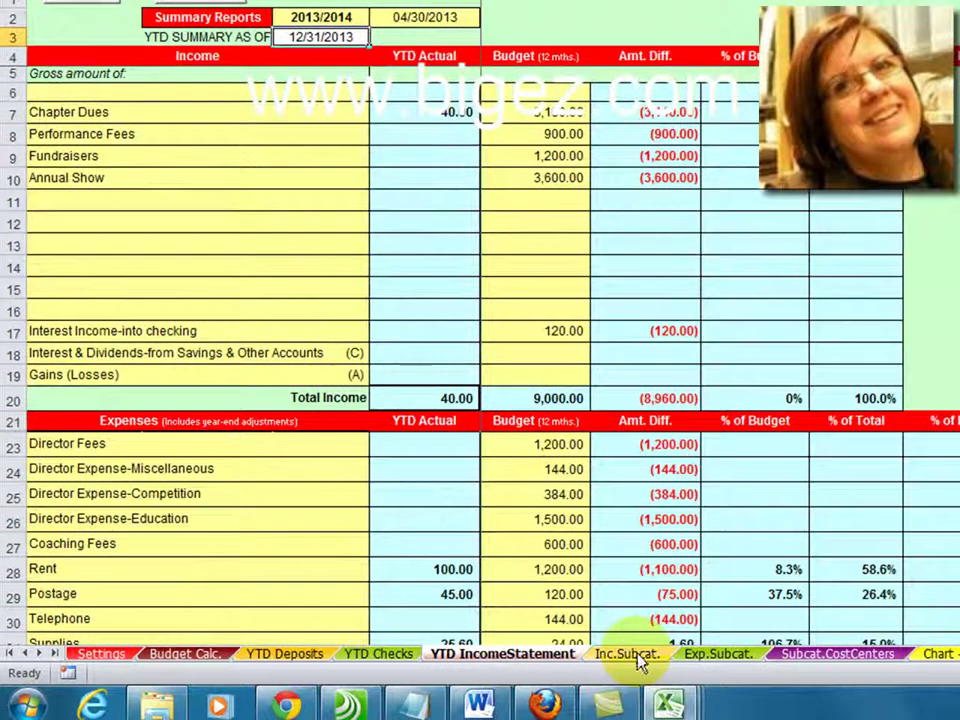
pyautogui.click(636, 656)
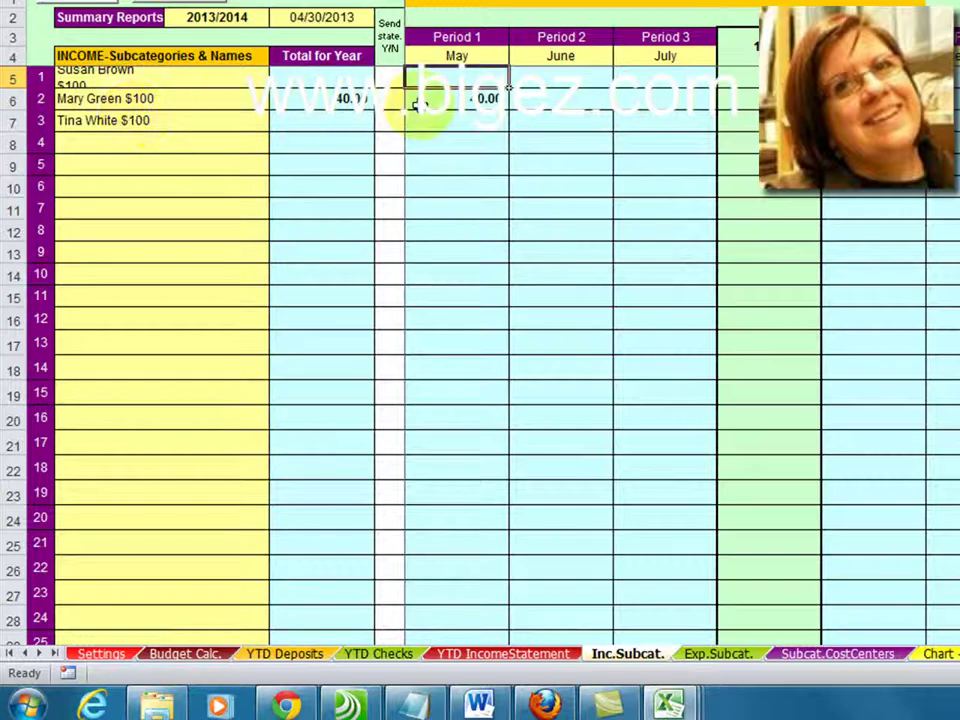
# - Increase the height of row 5 on the Inc.Subcat. sheet to fit the first subcategory entry
pyautogui.click(36, 99)
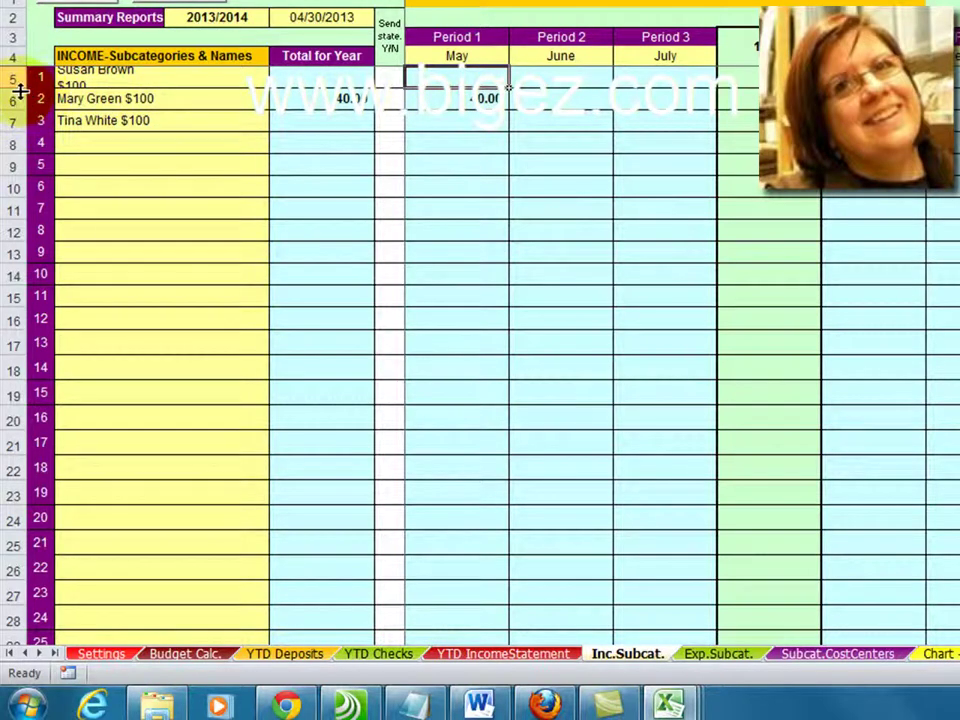
pyautogui.moveTo(16, 89); pyautogui.dragTo(16, 95)
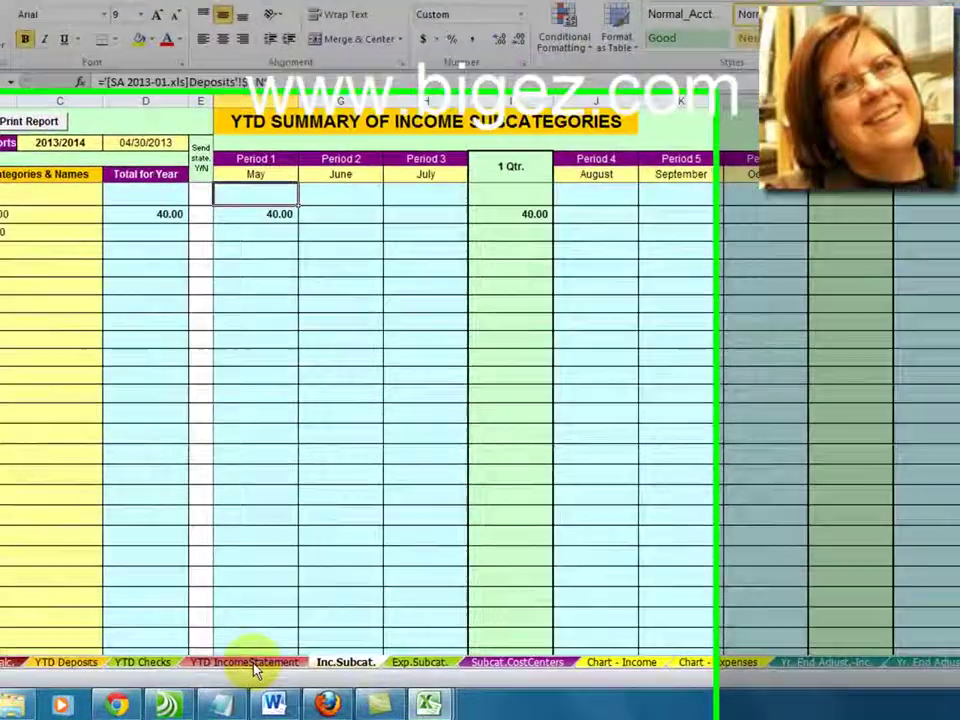
# - Examine the YTD IncomeStatement sheet, comparing year-to-date actual income and expenses with the 12-month budget and the amount differences
pyautogui.click(182, 664)
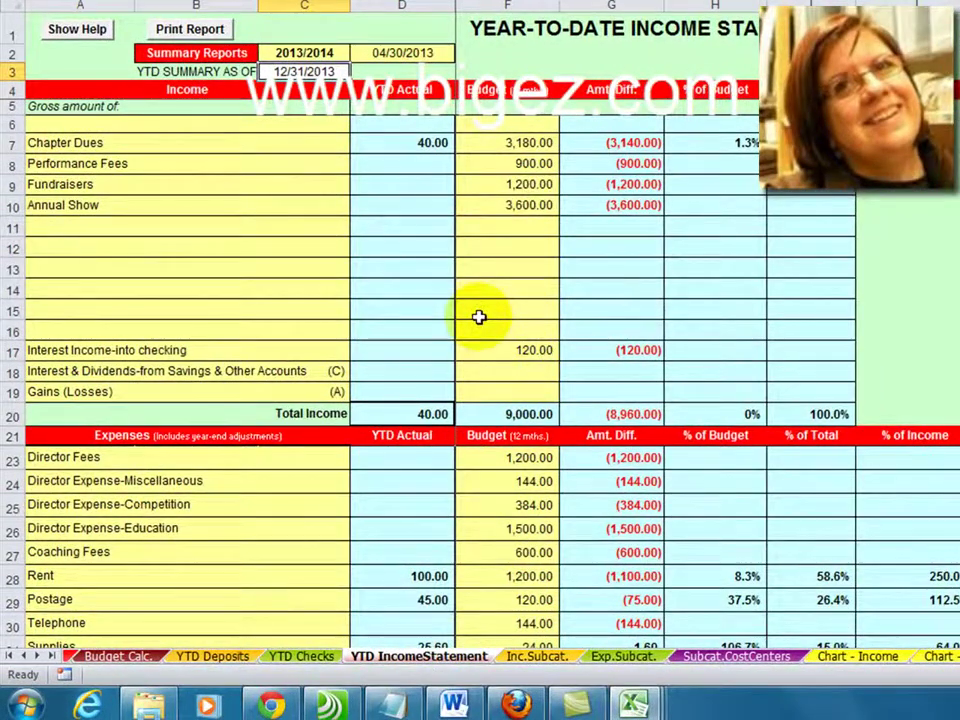
pyautogui.scroll(-3, 526, 234)
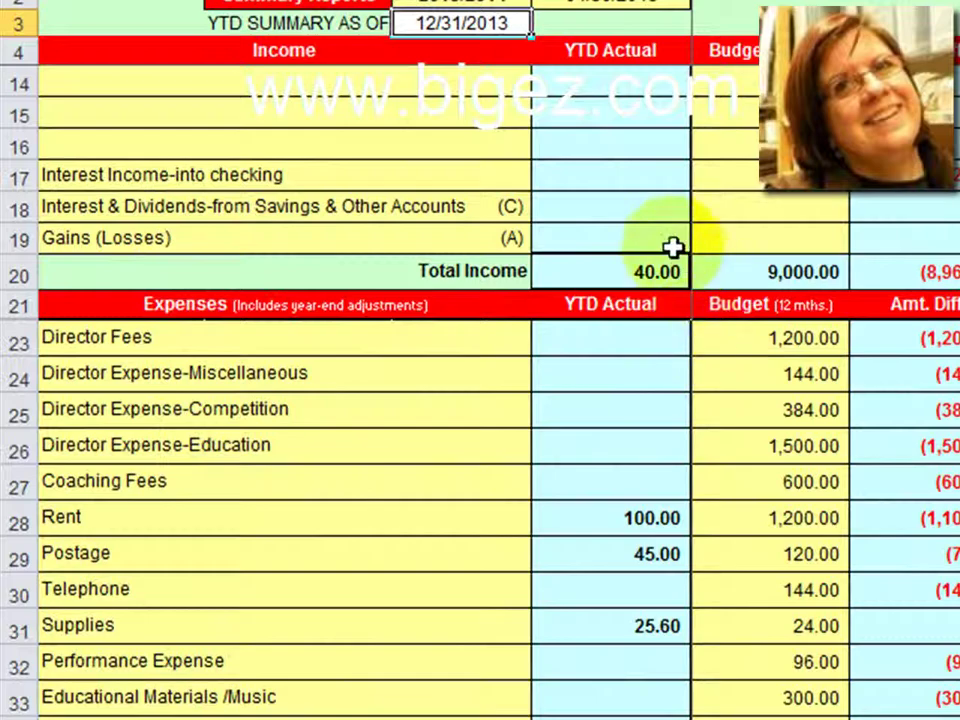
pyautogui.scroll(2, 660, 190)
pyautogui.scroll(1, 647, 140)
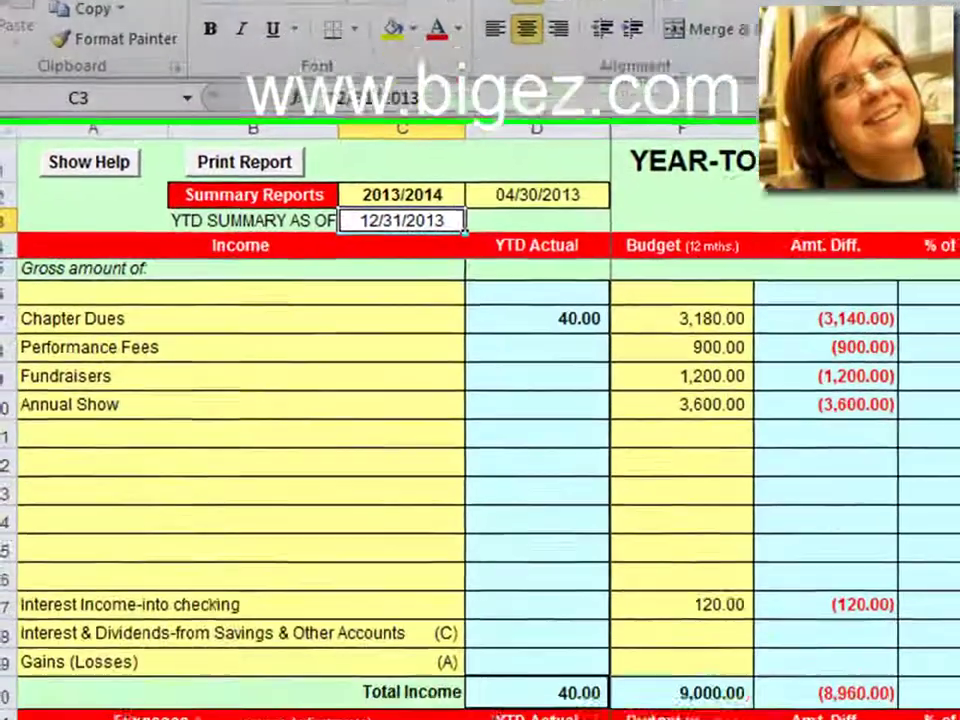
pyautogui.scroll(-3, 393, 618)
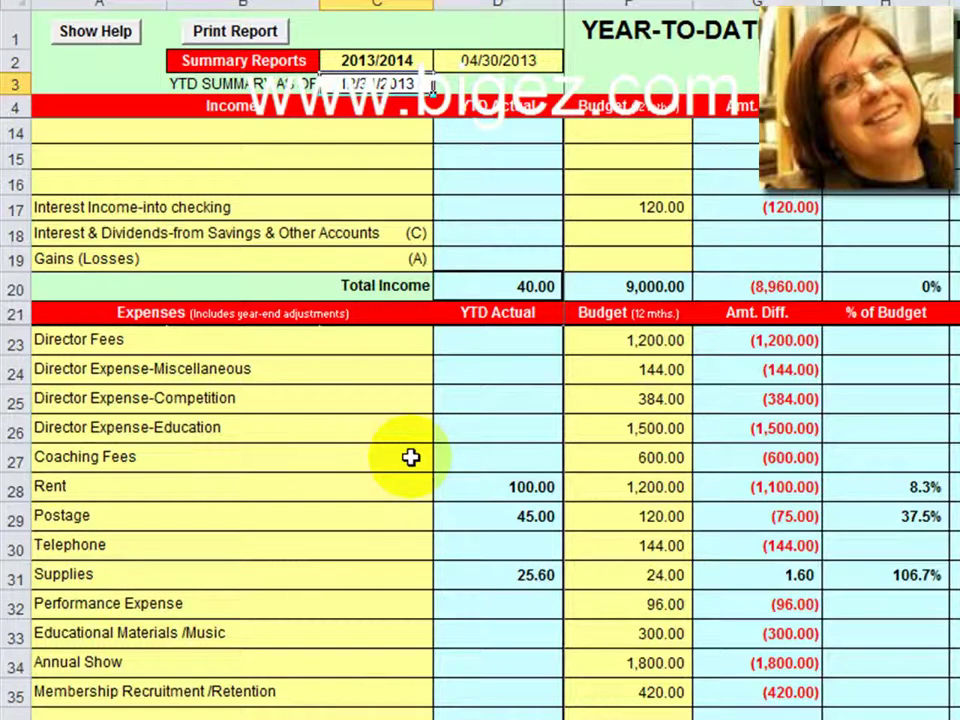
pyautogui.scroll(2, 410, 457)
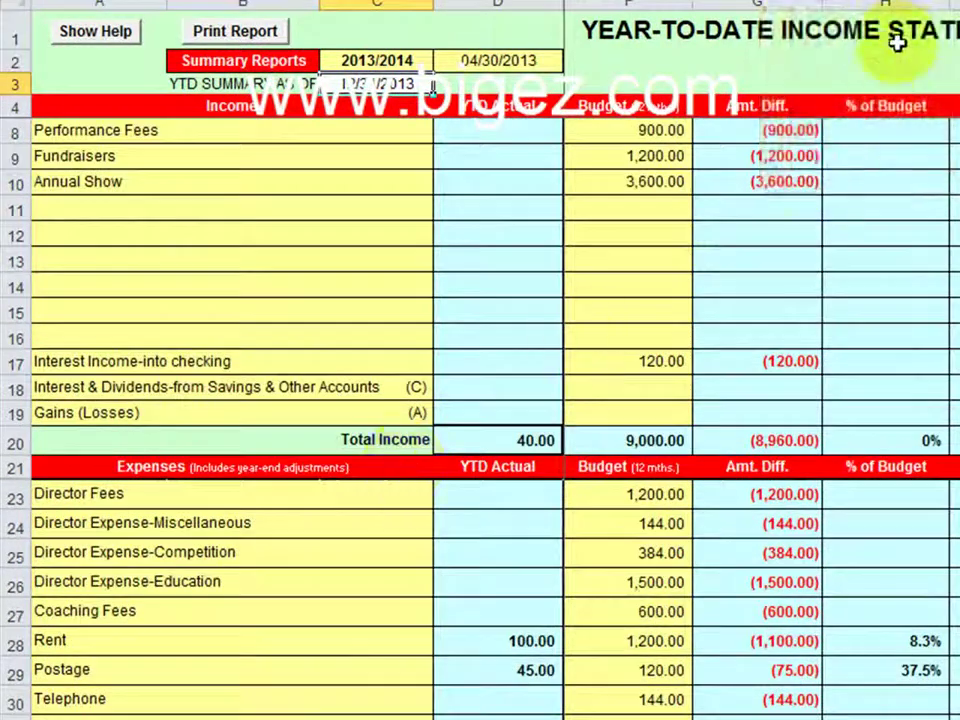